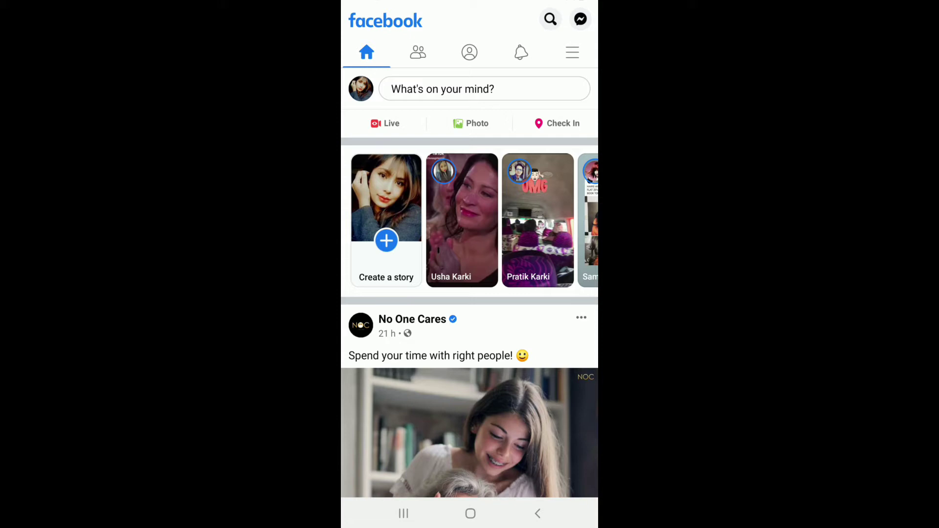
# Step: Open Shortcuts bar preferences via the menu and Settings & Privacy > Settings
pyautogui.click(572, 52)
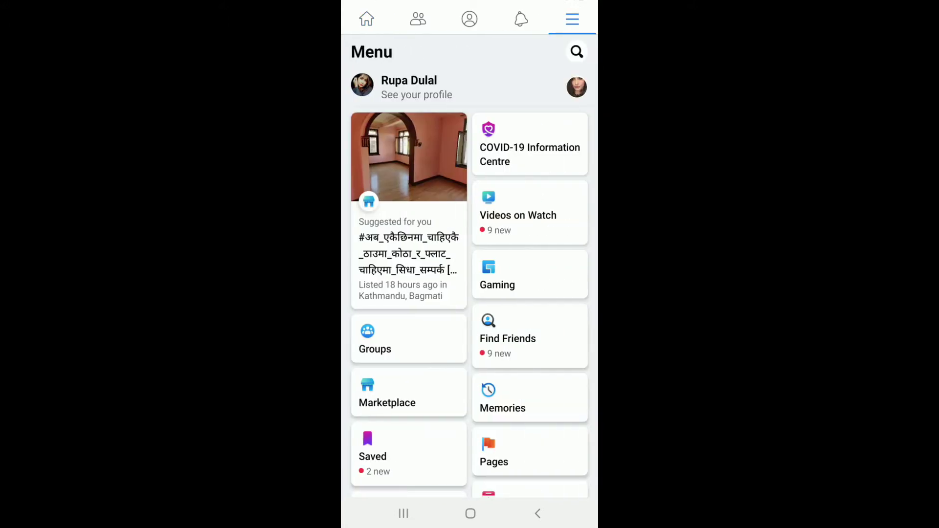
pyautogui.scroll(-5, 470, 294)
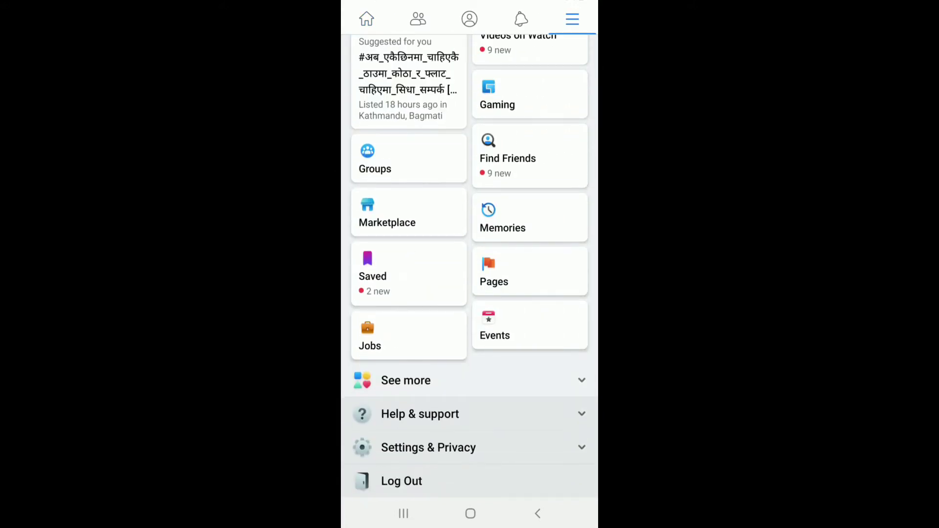
pyautogui.click(470, 448)
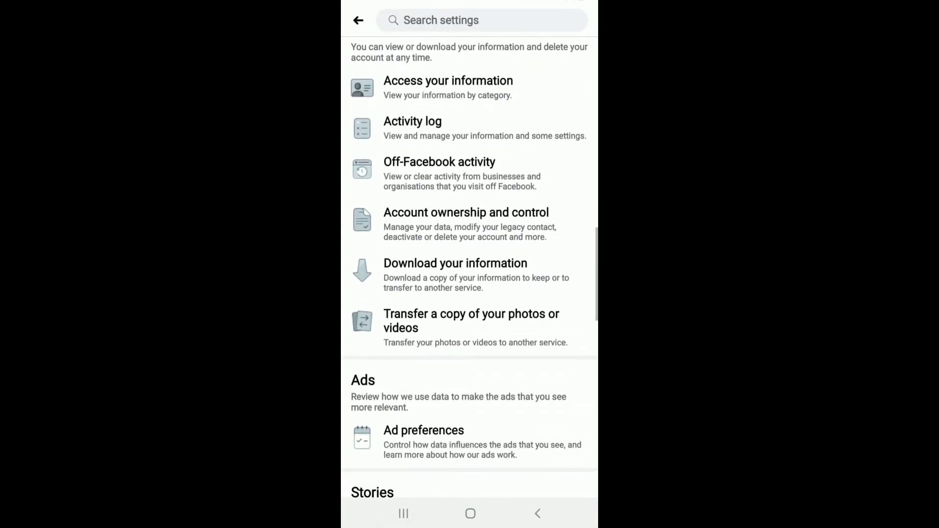
pyautogui.scroll(-5, 470, 293)
pyautogui.scroll(-3, 470, 294)
pyautogui.scroll(-3, 470, 293)
pyautogui.scroll(-2, 470, 293)
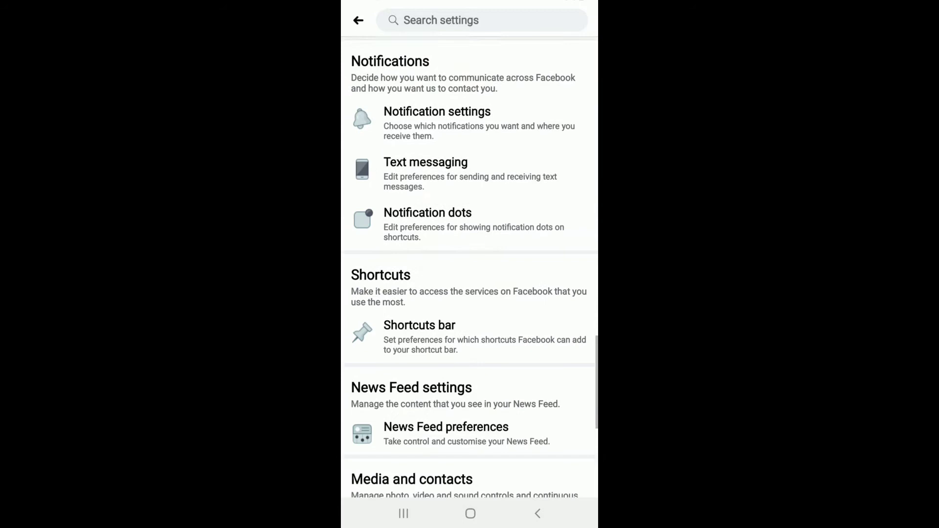
pyautogui.click(440, 261)
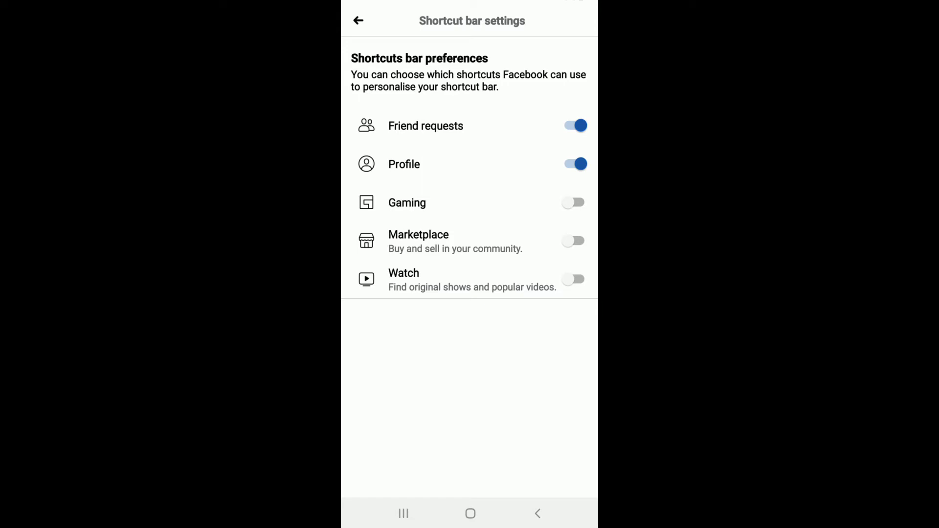
# Step: Switch on the Marketplace shortcut toggle and back out of the preferences
pyautogui.click(575, 241)
pyautogui.click(358, 20)
# Step: Return to the feed, go to the home screen, reopen Facebook and try the Marketplace icon
pyautogui.click(537, 514)
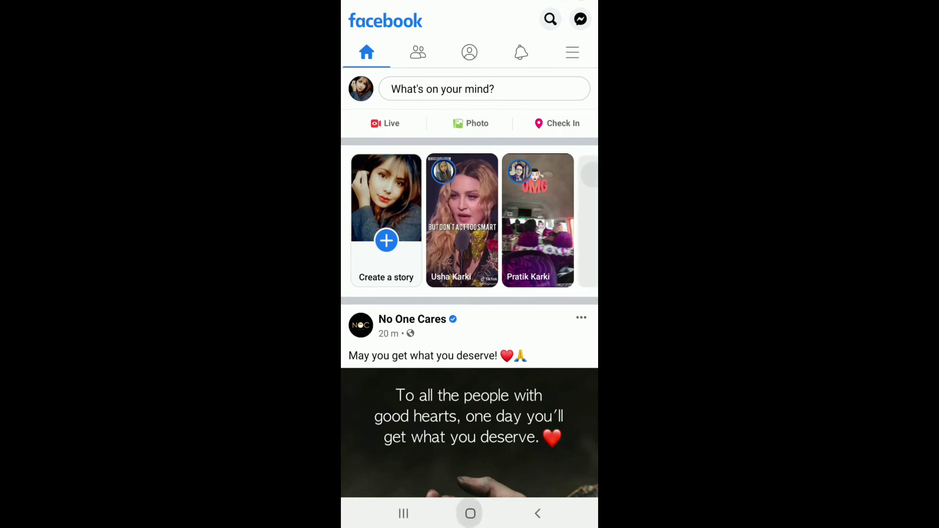
pyautogui.click(470, 513)
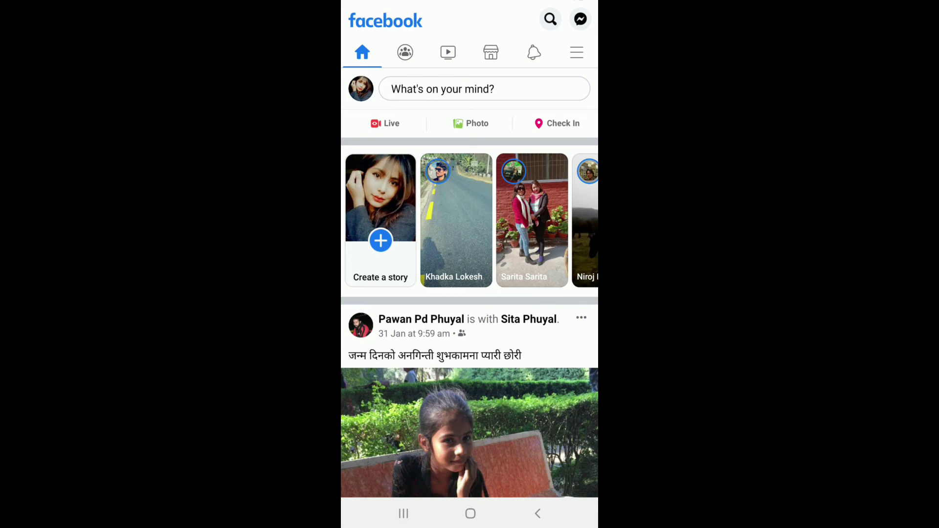
pyautogui.click(490, 52)
# Step: Exit Facebook to the Android home screen
pyautogui.click(470, 513)
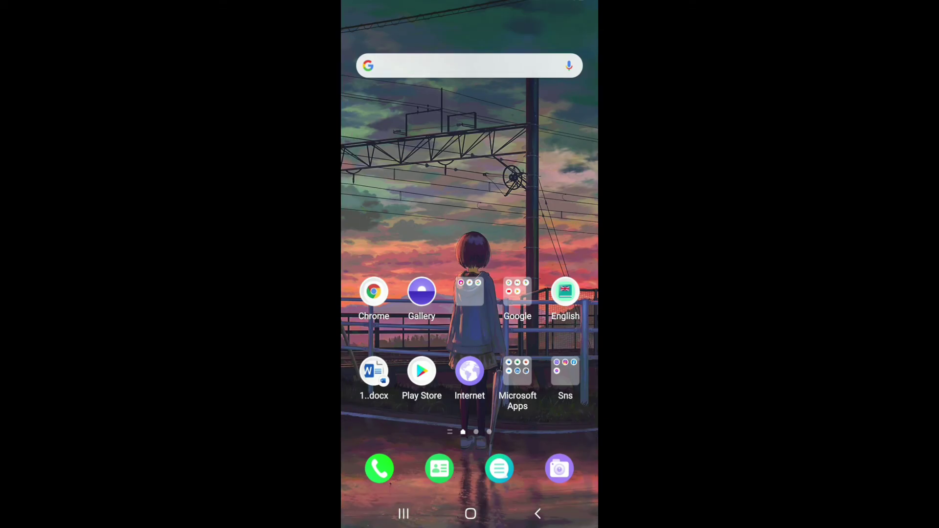